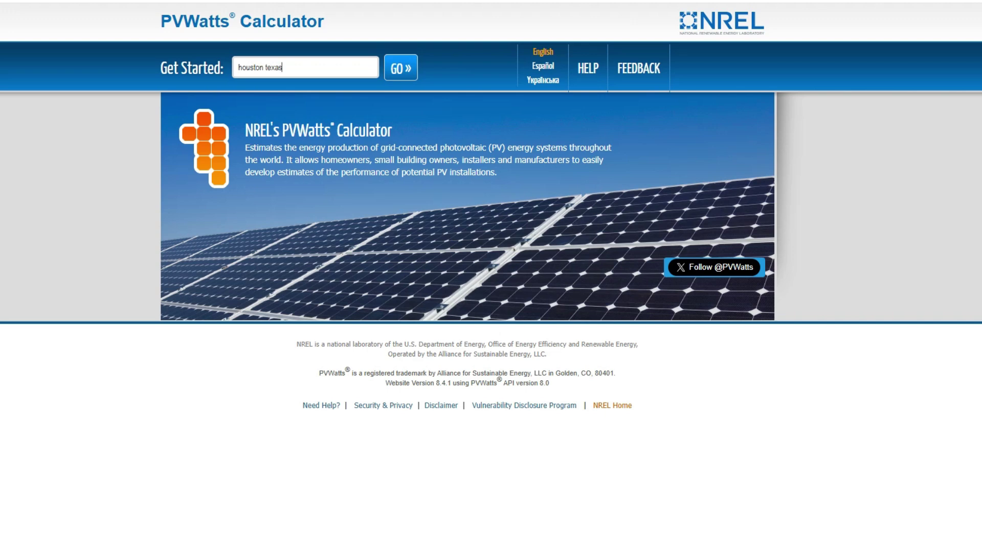
- Select the entered location 'houston texas' in the Get Started box
triple_click(280, 67)
- Look up solar resource data for 'houston texas' and highlight its 29.77 latitude
click(282, 67)
key(shift+Left)
key(shift+Left)
key(shift+Left)
key(shift+Left)
key(shift+Left)
key(shift+Left)
key(shift+Left)
key(shift+Left)
key(shift+Left)
key(shift+Left)
key(shift+Left)
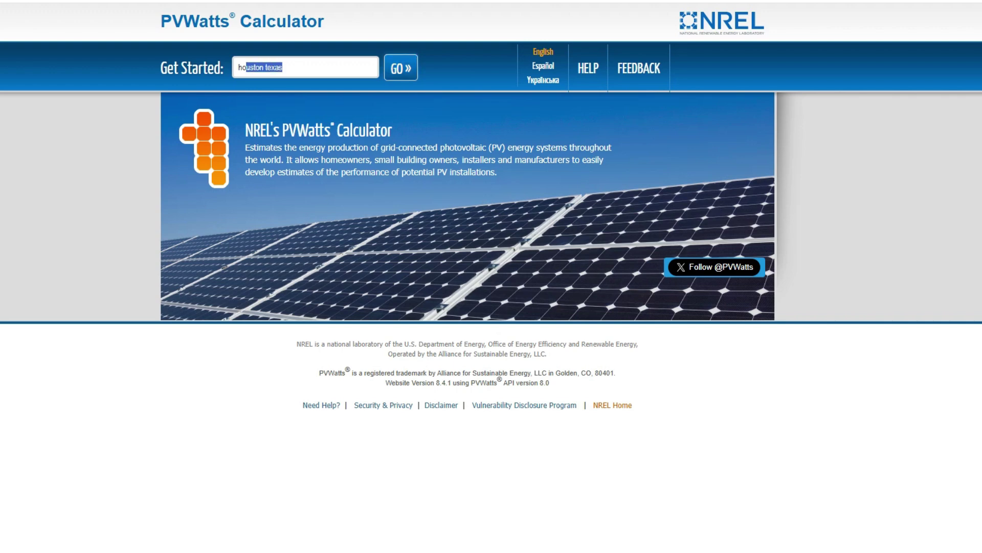
click(401, 68)
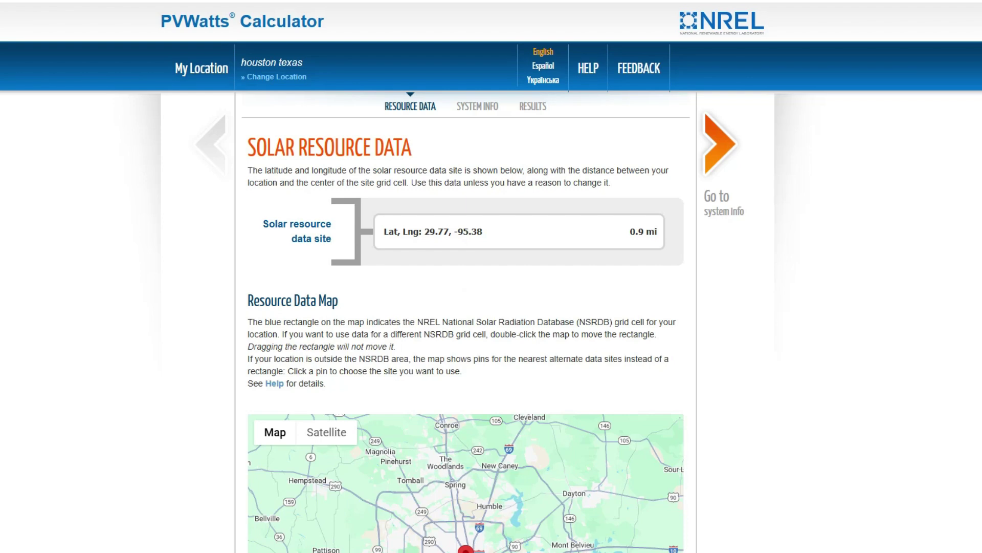
drag(449, 231, 424, 232)
click(482, 232)
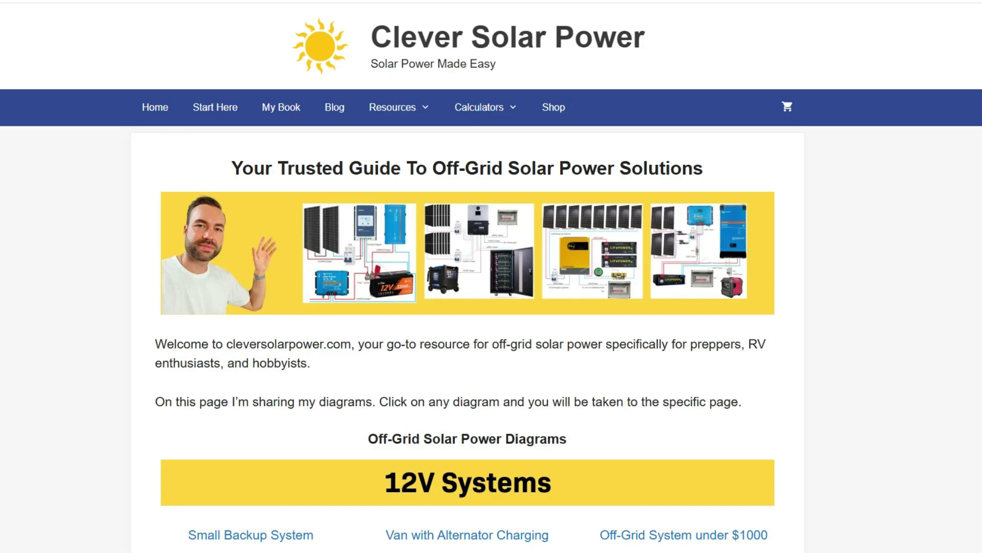
- Enter latitude 30 in the Clever Solar Power tilt angle calculator
mouse_move(485, 107)
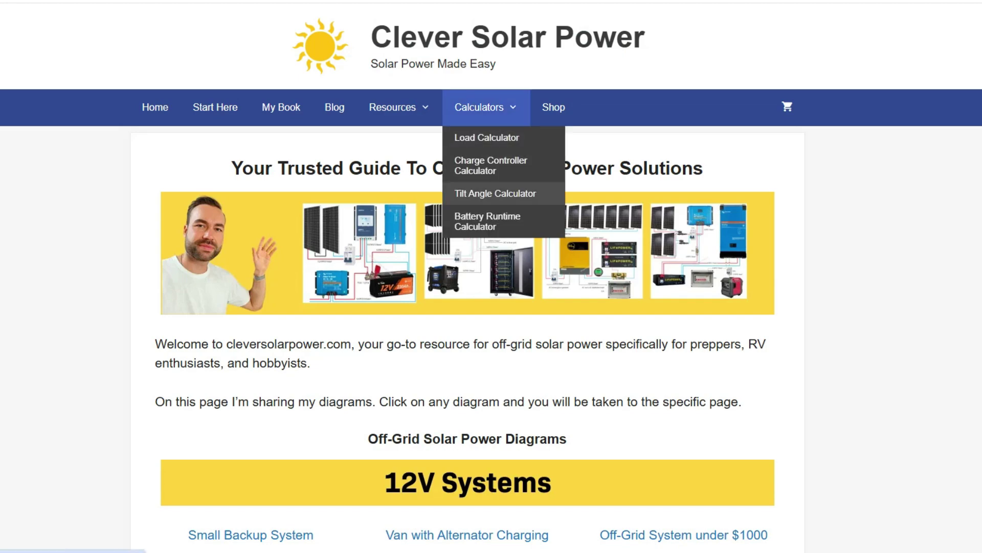
click(495, 192)
scroll(491, 276, down, 10)
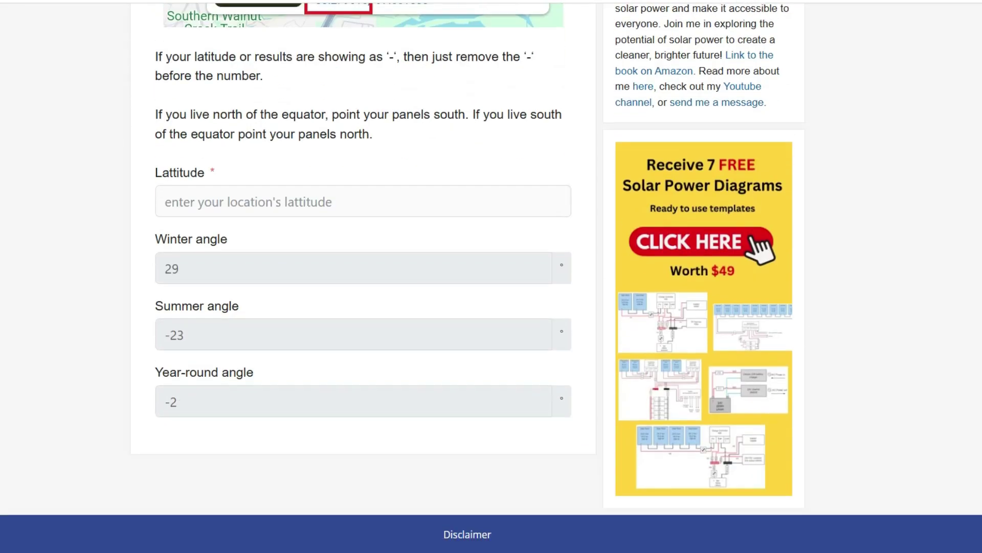
click(165, 201)
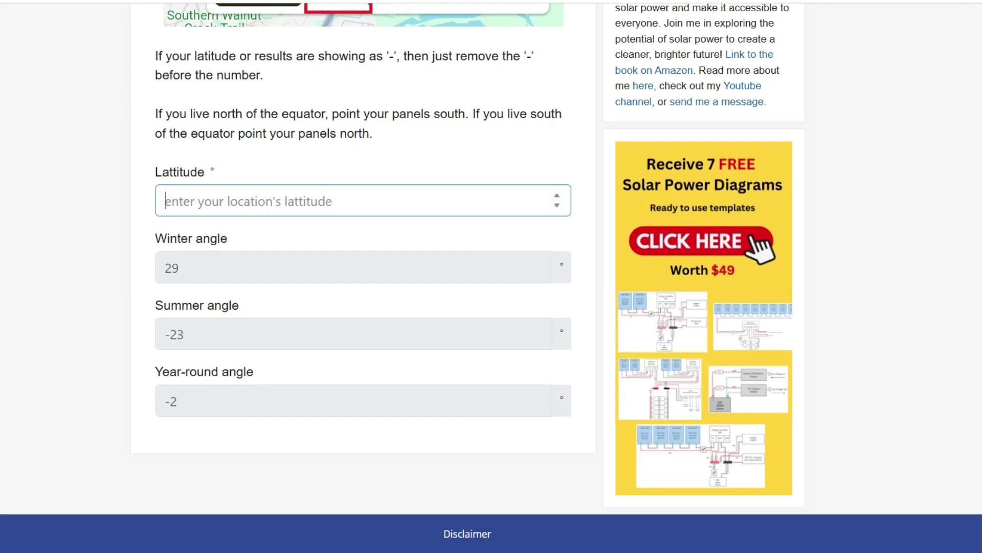
text(30)
key(Tab)
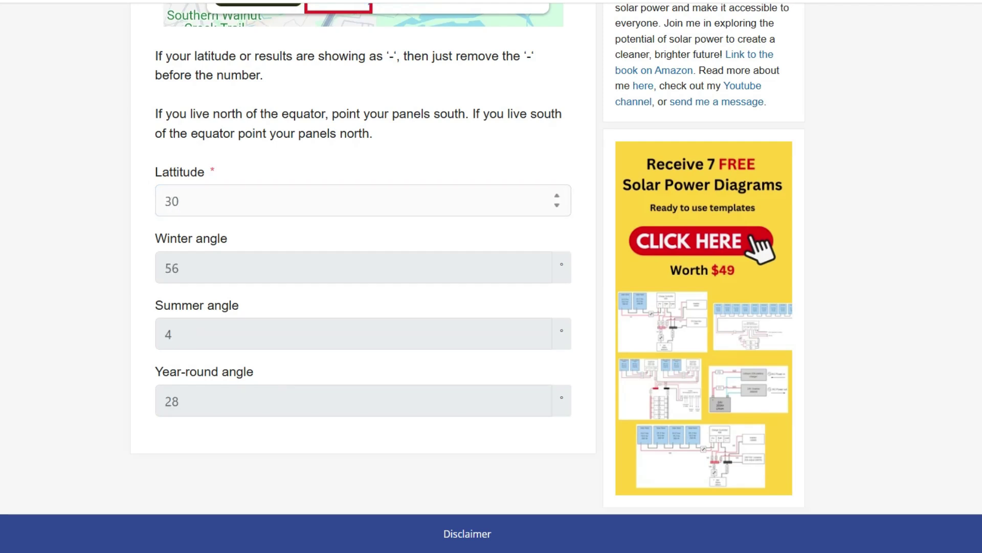
- Emphasize the latitude entry and the winter, summer and year-round angle results
double_click(180, 172)
click(245, 158)
double_click(172, 238)
click(246, 228)
double_click(179, 306)
click(250, 295)
double_click(203, 372)
click(215, 400)
- Highlight the Year-round angle label and its 28° value
click(282, 363)
drag(255, 371, 155, 372)
click(276, 370)
click(220, 401)
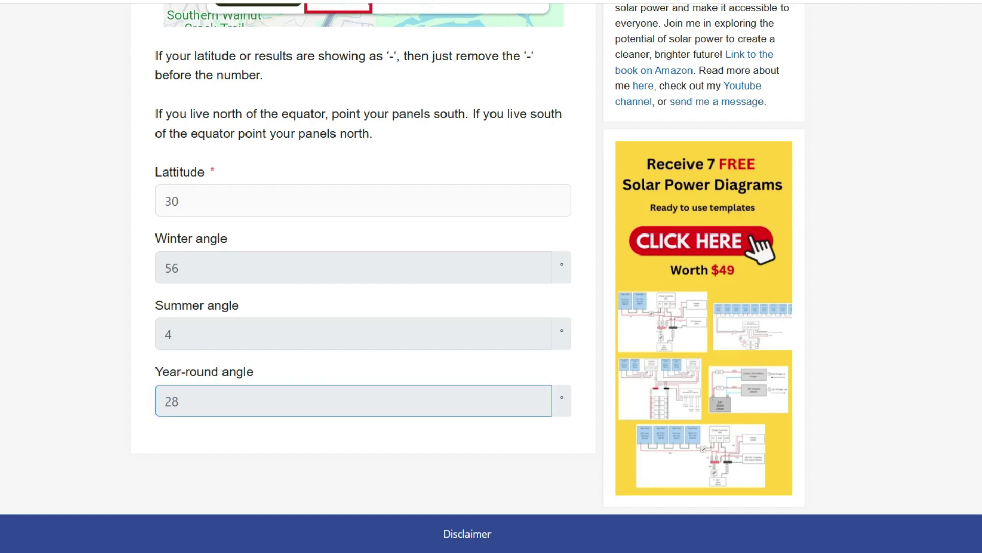
double_click(173, 401)
click(205, 401)
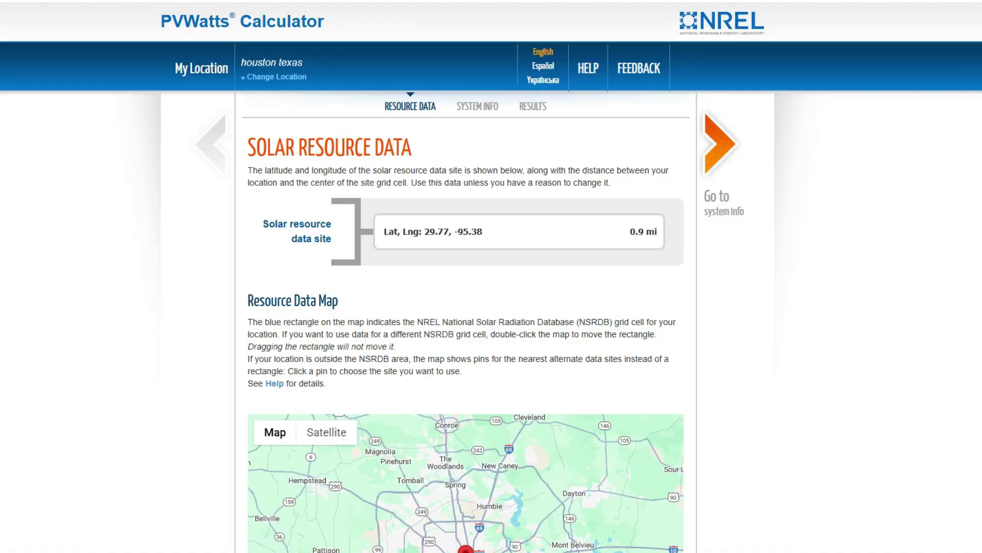
- Set the system tilt to 28 degrees and run the PVWatts simulation
click(721, 145)
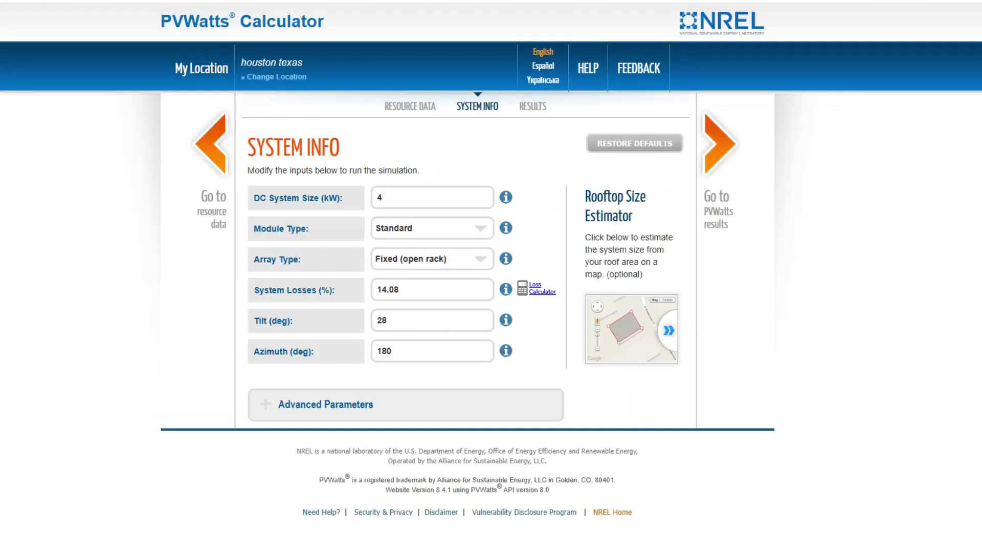
double_click(382, 321)
text(28)
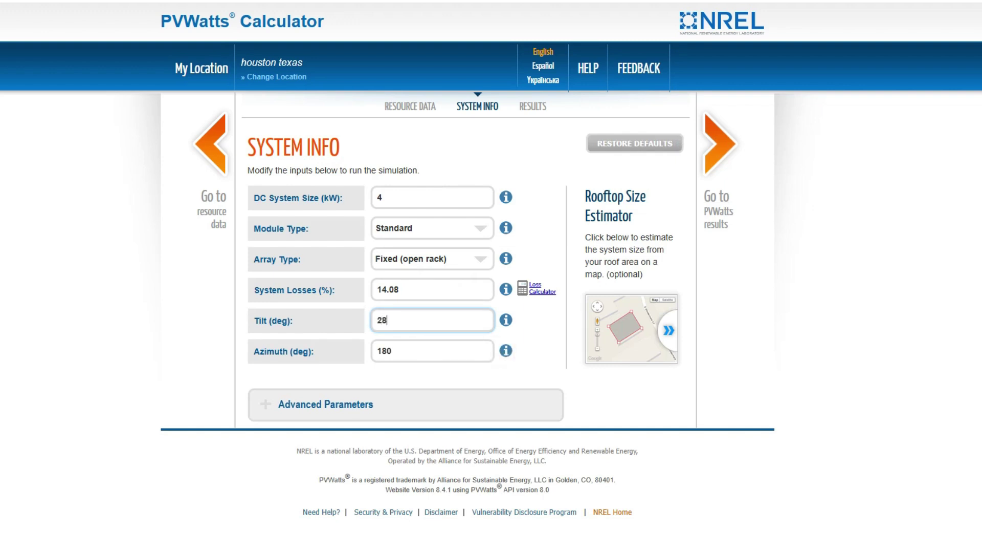
key(ctrl+a)
text(0)
key(BackSpace)
text(28)
click(532, 313)
click(410, 198)
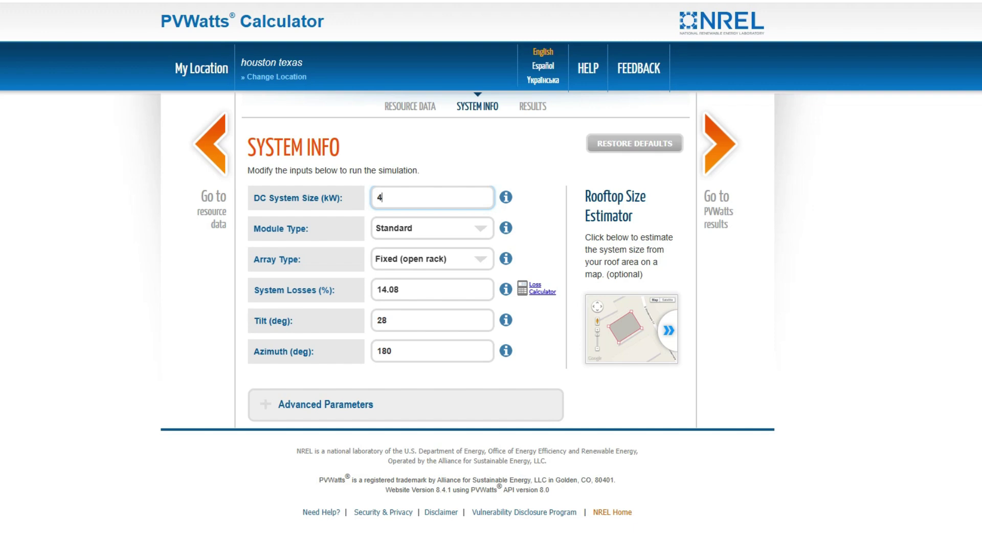
click(720, 145)
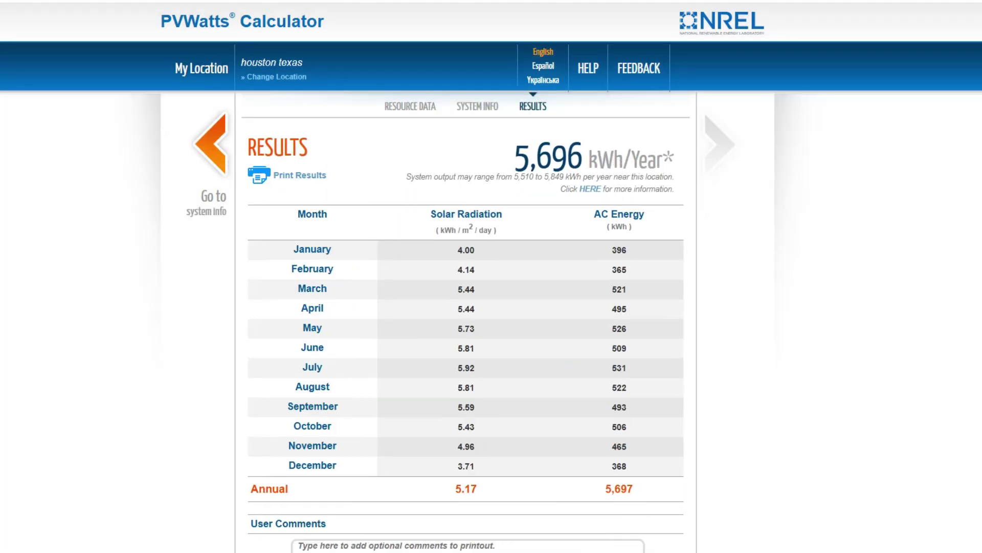
- Point out the Month and Solar Radiation columns, December's 3.71 and July's 5.92
double_click(312, 214)
click(312, 214)
drag(431, 214, 502, 214)
click(502, 214)
double_click(312, 465)
double_click(466, 466)
double_click(312, 367)
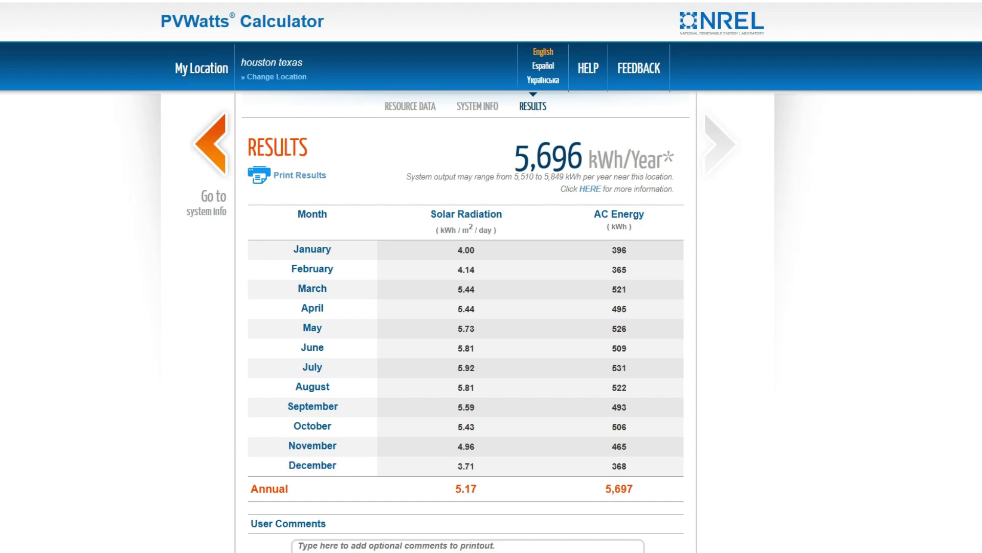